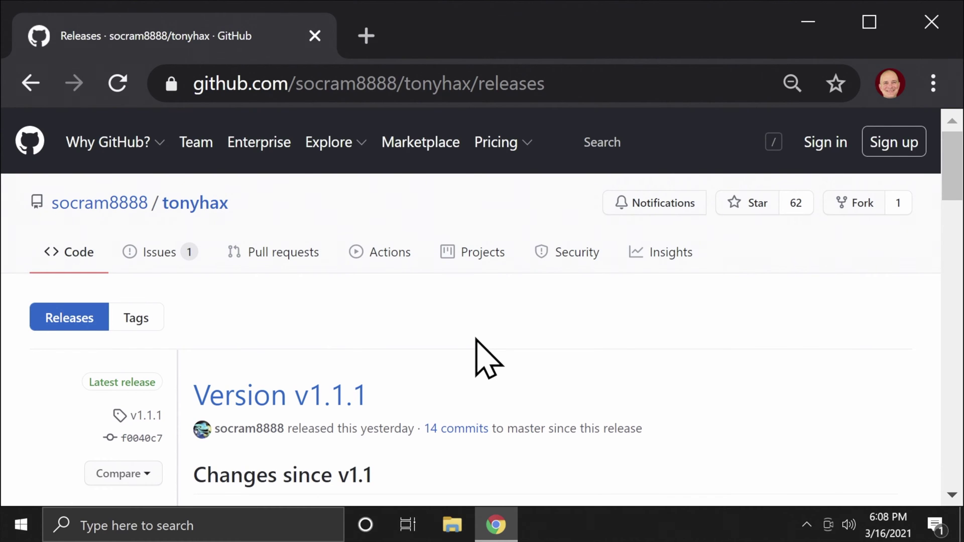
# Step: Scroll to the Version v1.1.1 assets and download tonyhax-v1.1.1.zip
pyautogui.scroll(-5, 477, 341)
pyautogui.scroll(-2, 476, 351)
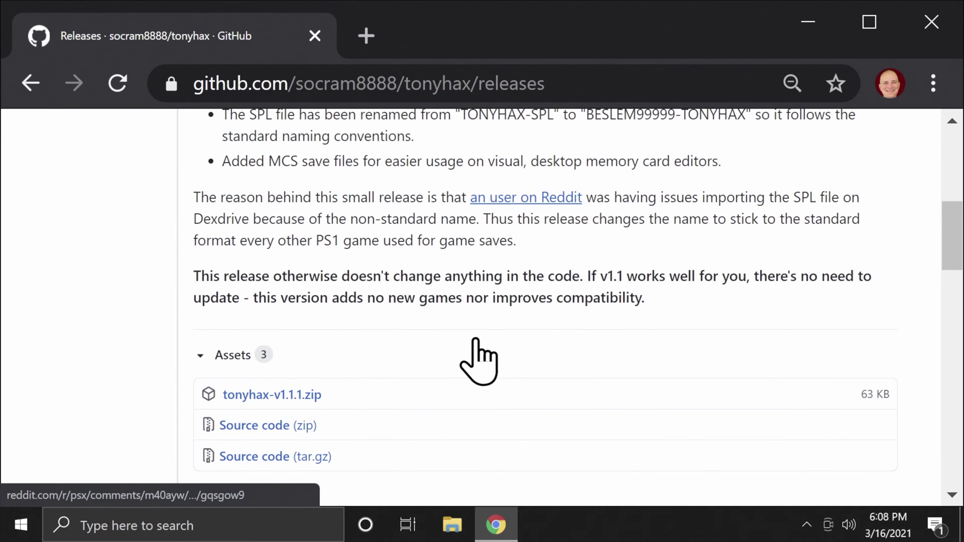
pyautogui.scroll(-4, 482, 352)
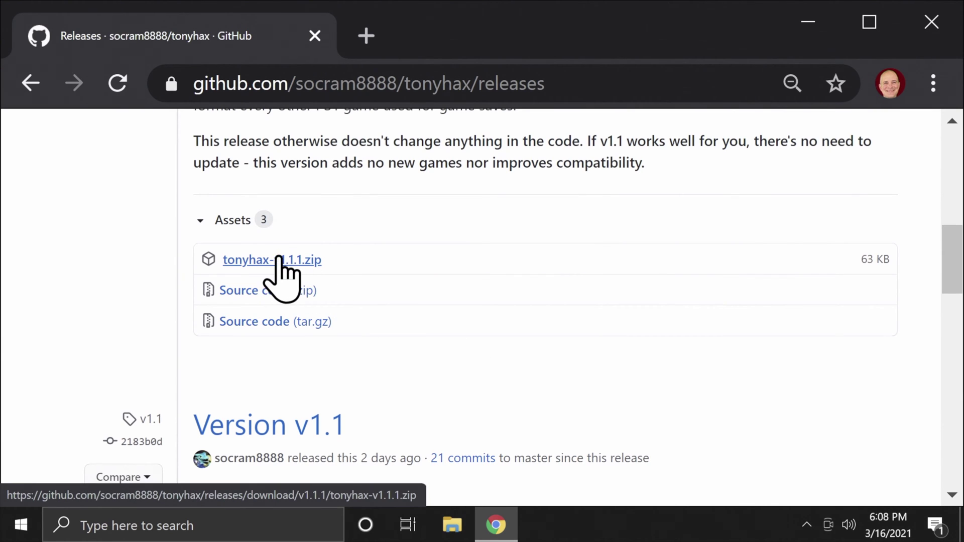
pyautogui.click(278, 261)
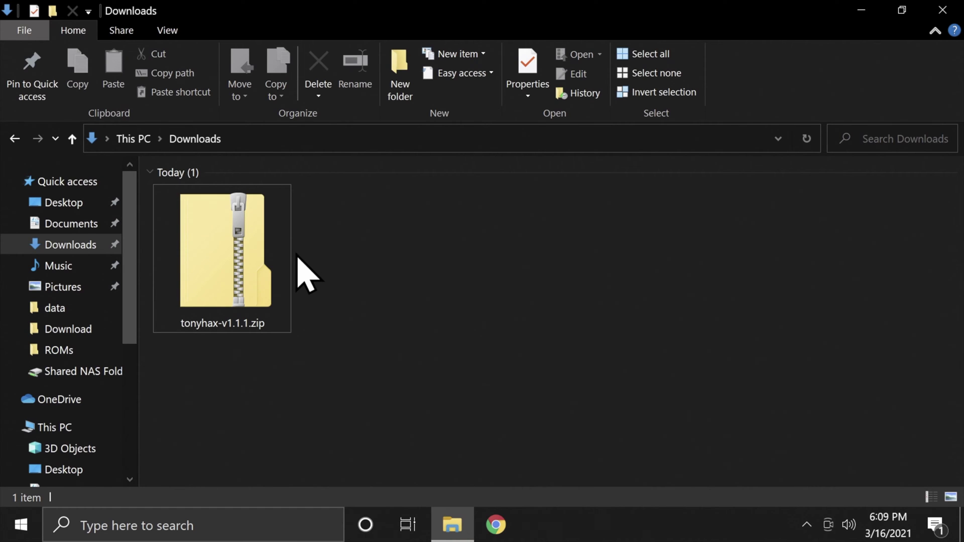
# Step: Extract tonyhax-v1.1.1.zip into a tonyhax-v1.1.1 folder, then delete the original zip
pyautogui.rightClick(232, 249)
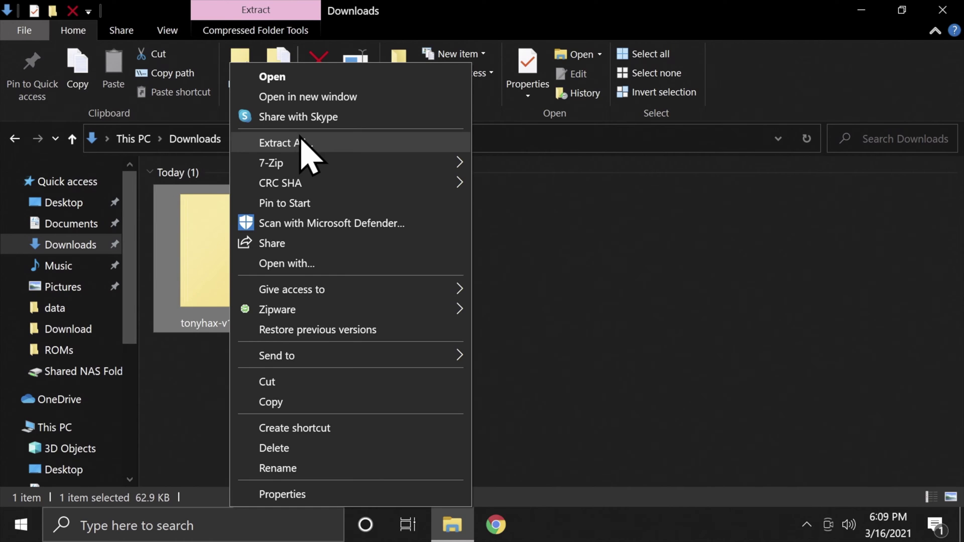
pyautogui.click(300, 142)
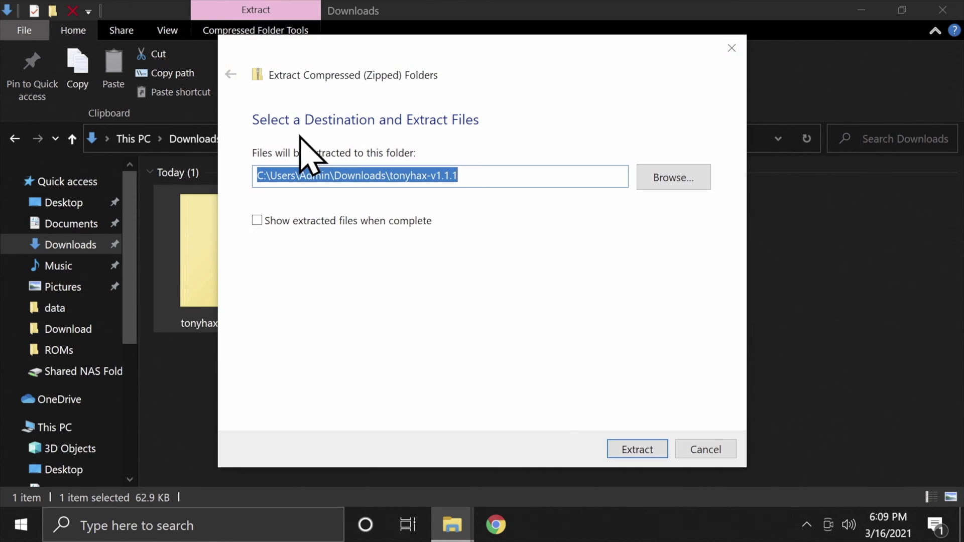
pyautogui.click(618, 451)
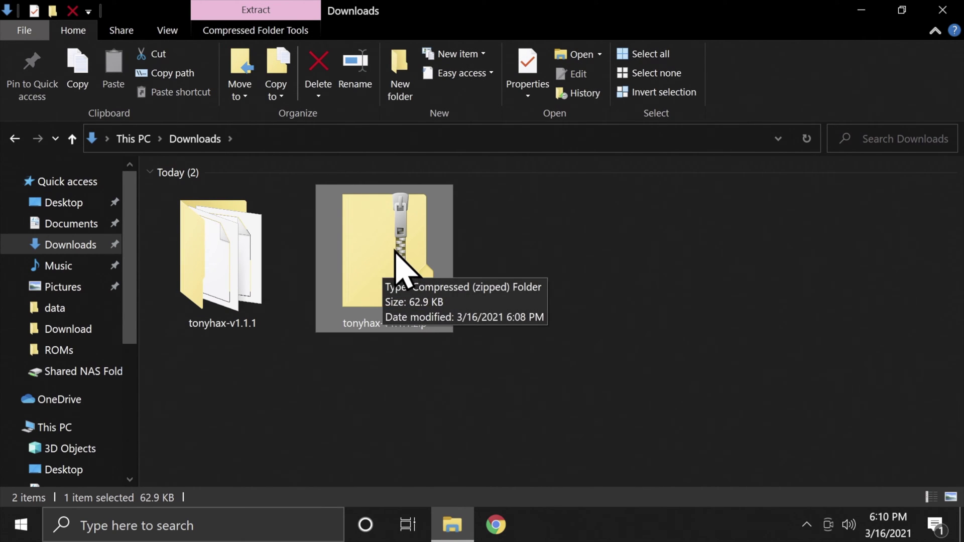
pyautogui.rightClick(397, 261)
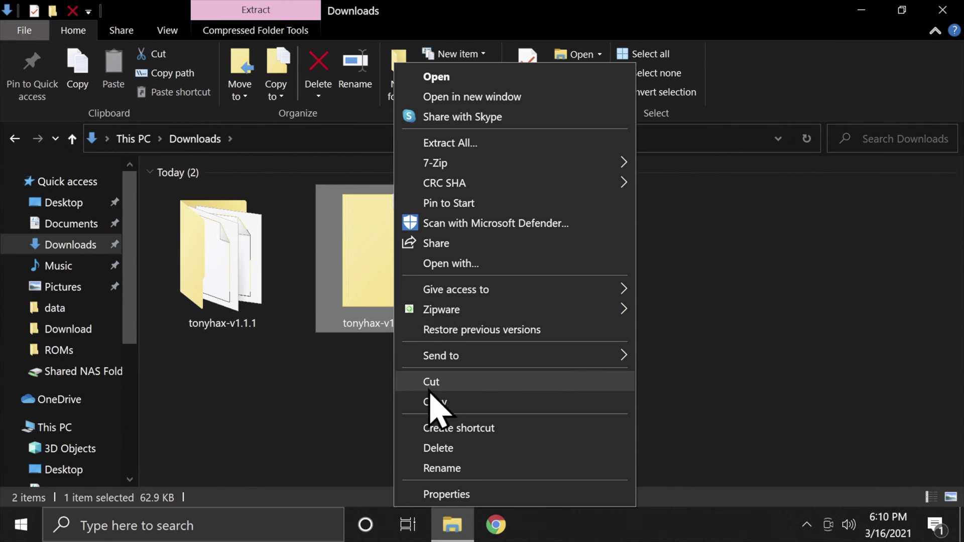
pyautogui.click(439, 448)
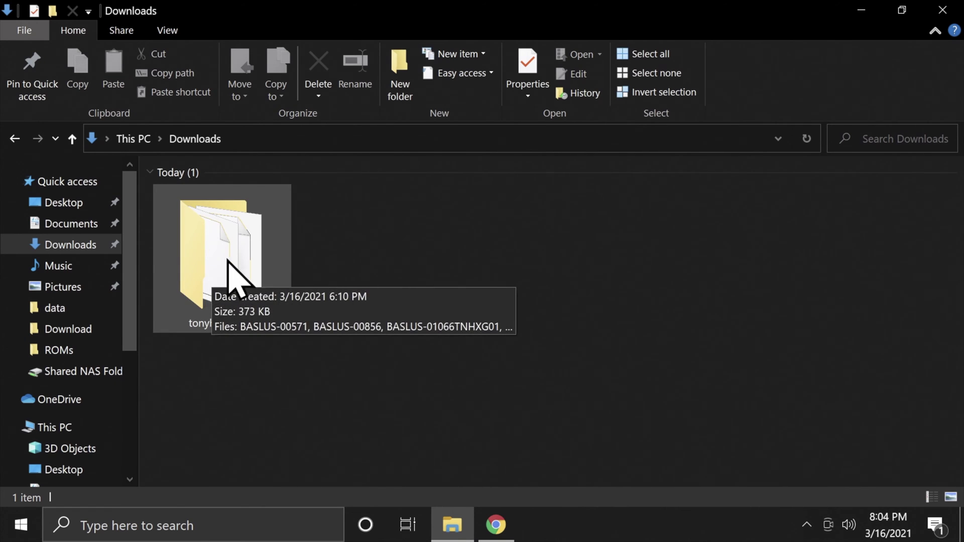
# Step: Copy BASLUS-01066TNHXG01 and BESLEM-99999TONYHAX from tonyhax-v1.1.1, then open the SUBSCRIBE (F:) drive
pyautogui.doubleClick(223, 275)
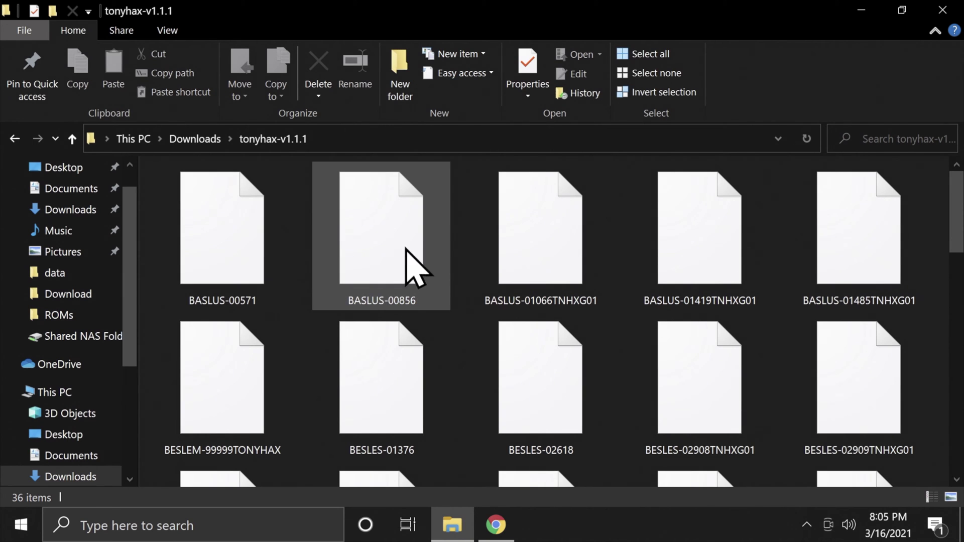
pyautogui.click(534, 230)
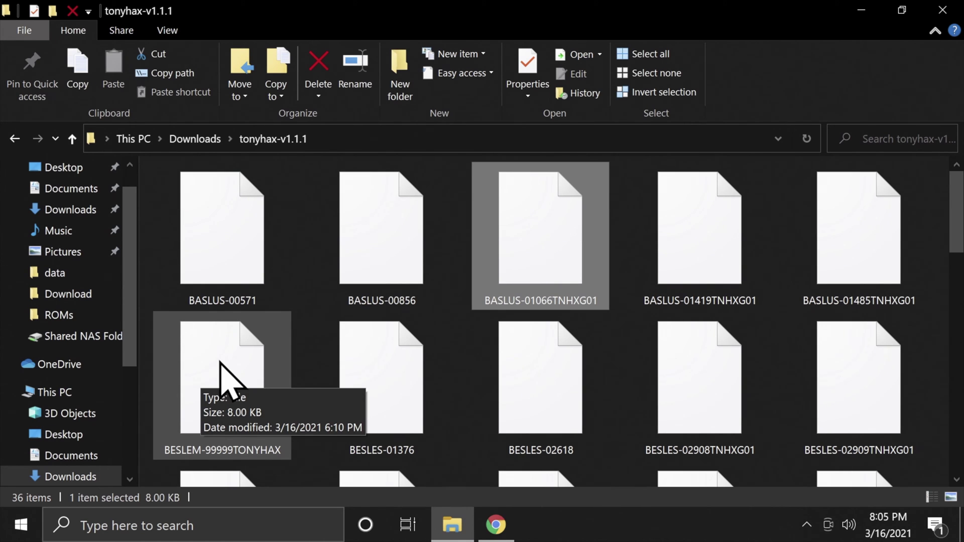
pyautogui.keyDown('ctrl'); pyautogui.click(220, 362); pyautogui.keyUp('ctrl')
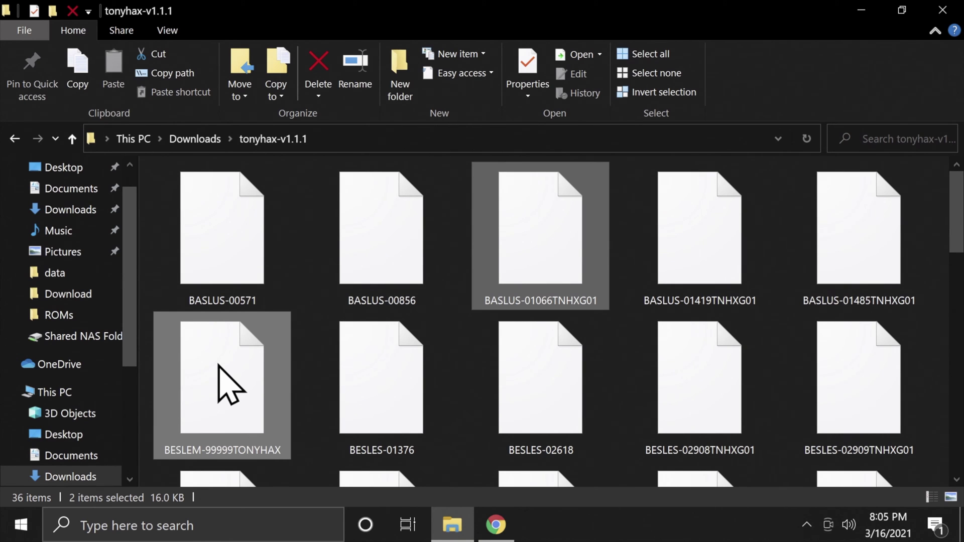
pyautogui.rightClick(221, 362)
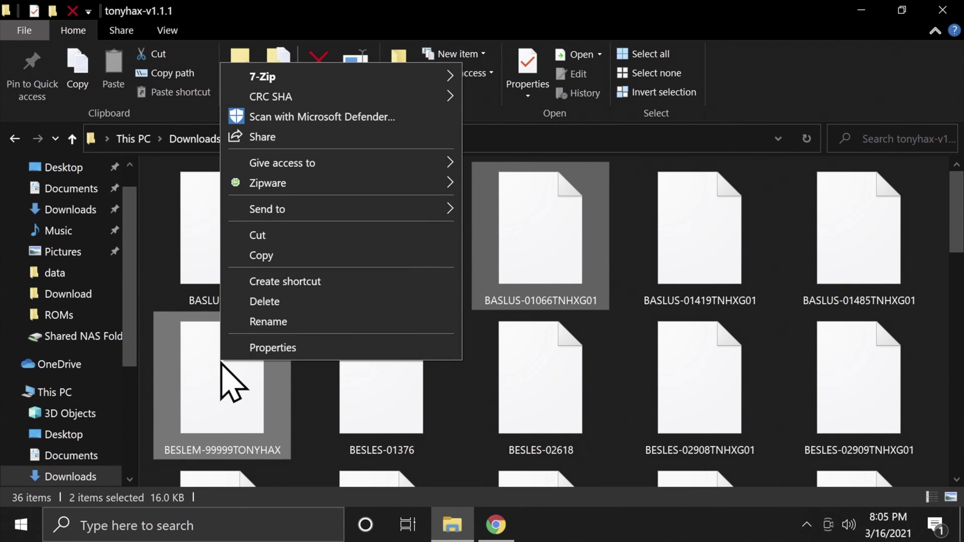
pyautogui.click(262, 256)
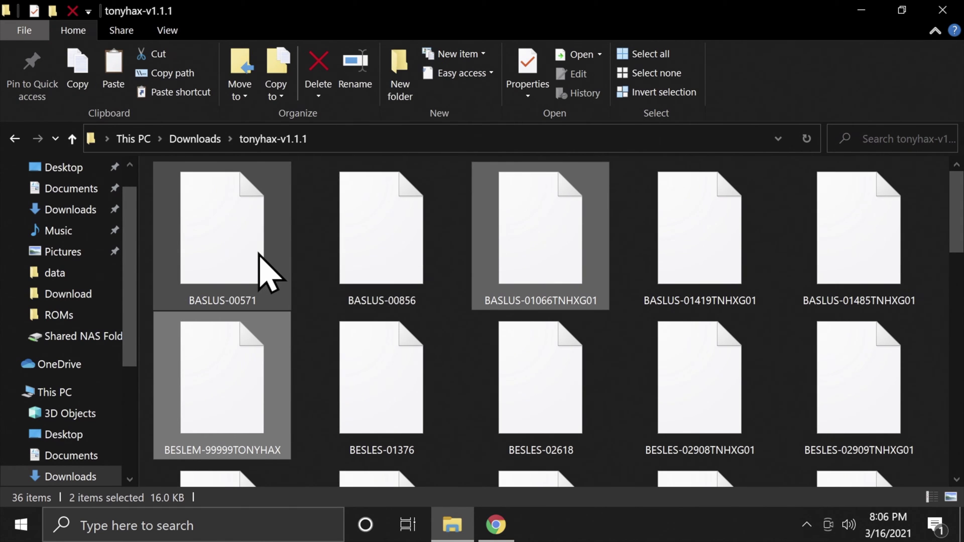
pyautogui.scroll(-3, 65, 351)
pyautogui.click(60, 394)
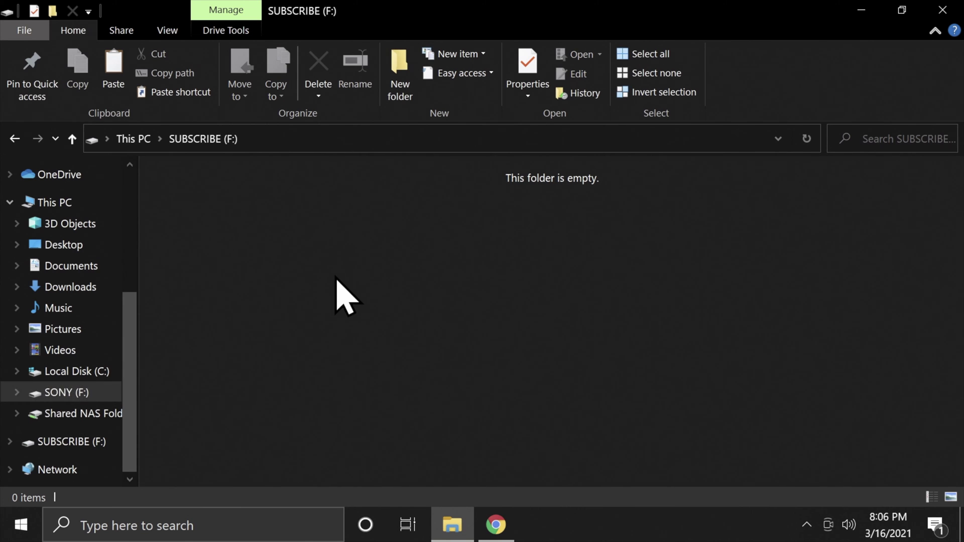
# Step: Paste the two tonyhax files onto the SUBSCRIBE (F:) drive and close its window
pyautogui.rightClick(273, 195)
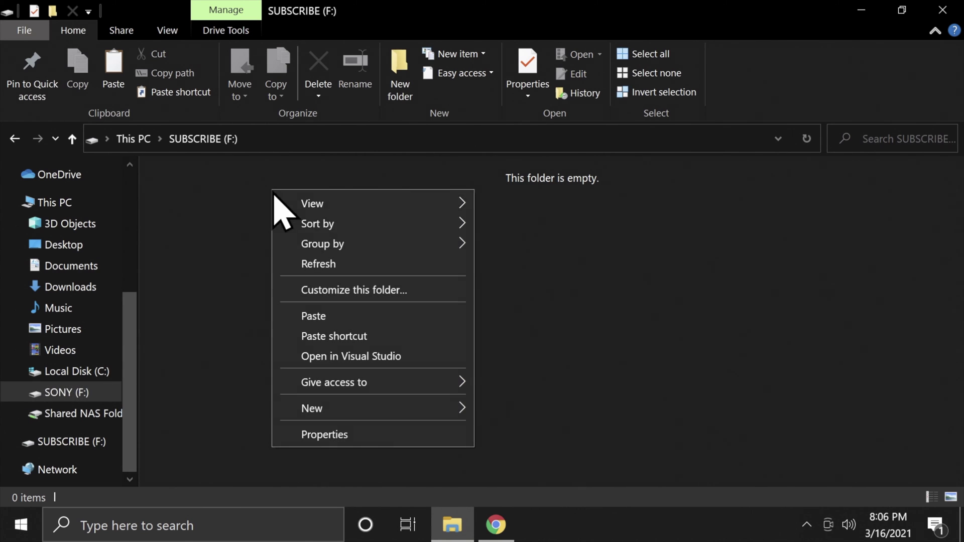
pyautogui.click(313, 317)
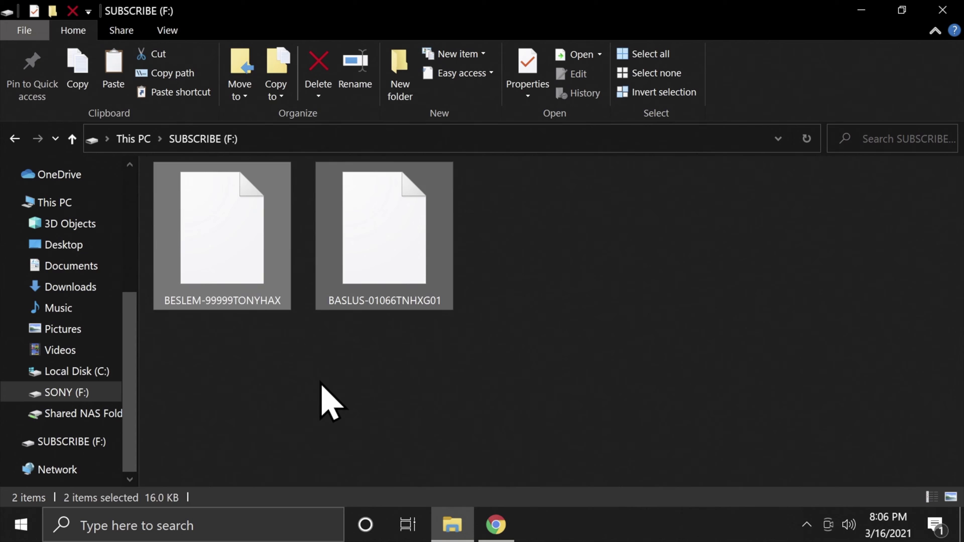
pyautogui.click(321, 384)
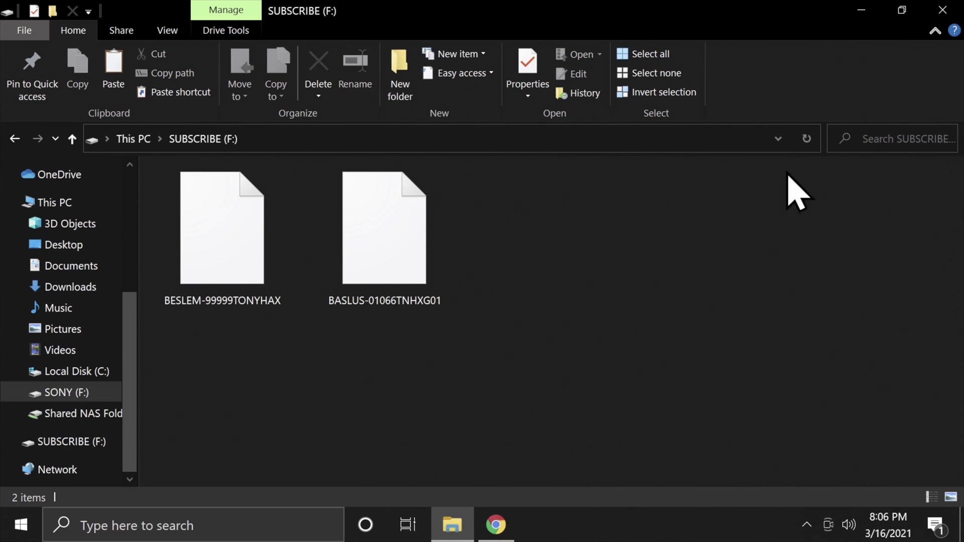
pyautogui.click(937, 6)
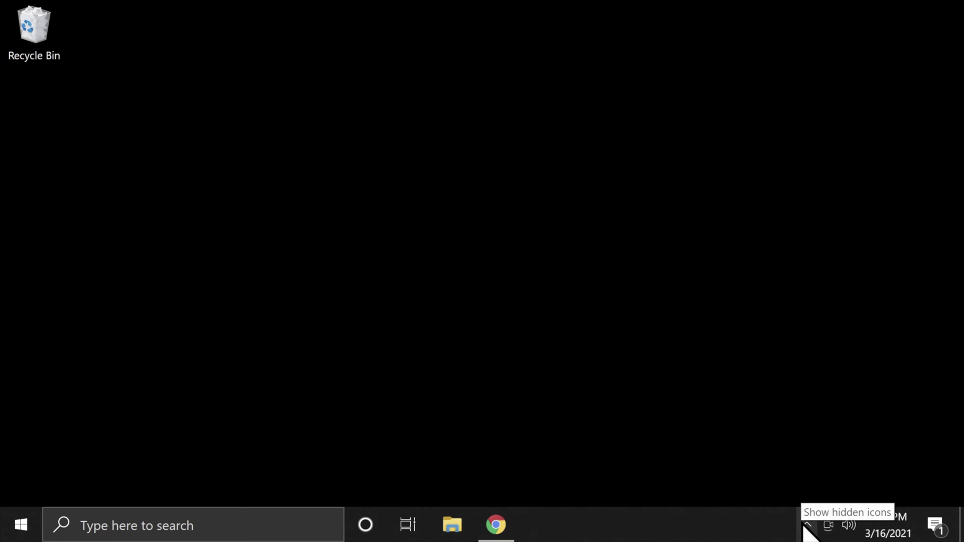
# Step: Safely eject the USB drive, then launch wLaunchELF from the Free McBoot menu
pyautogui.click(806, 526)
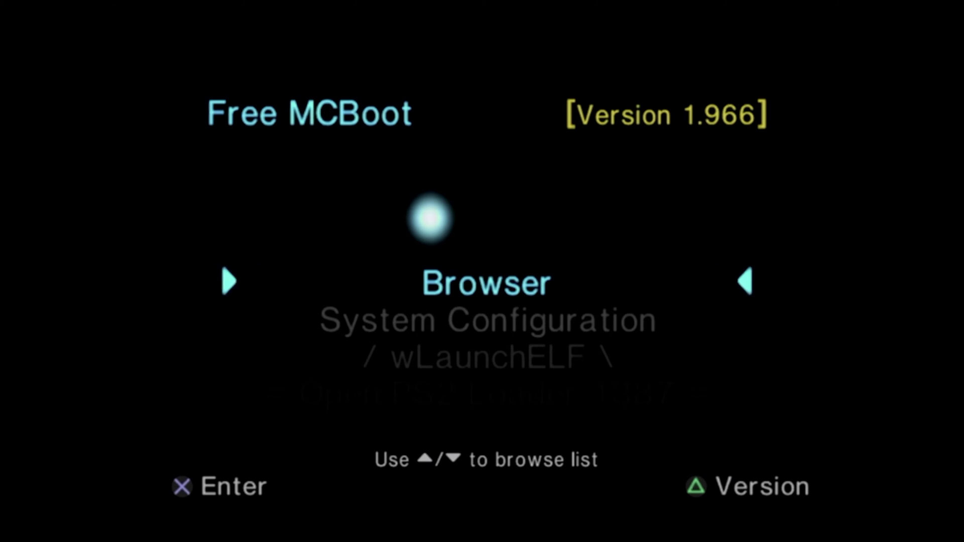
pyautogui.press('Down')
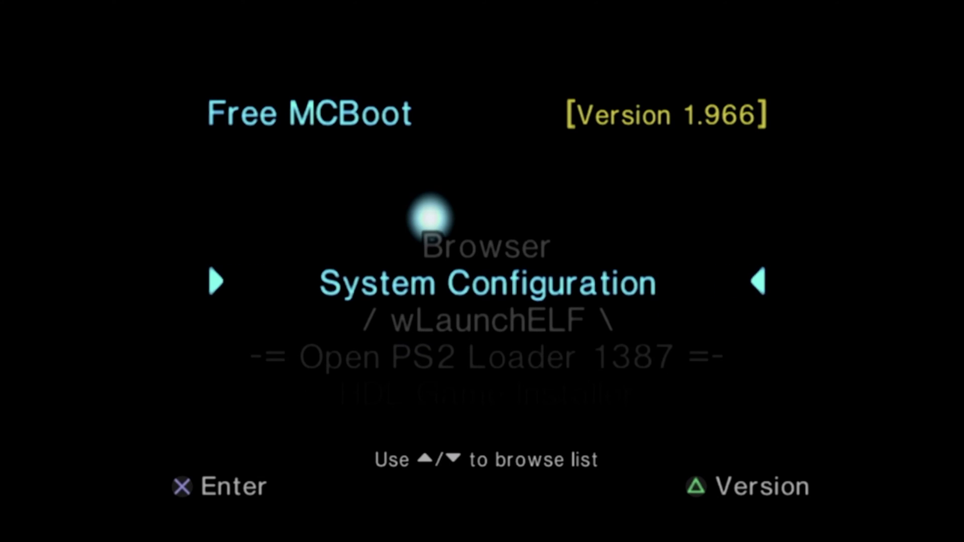
pyautogui.press('Down')
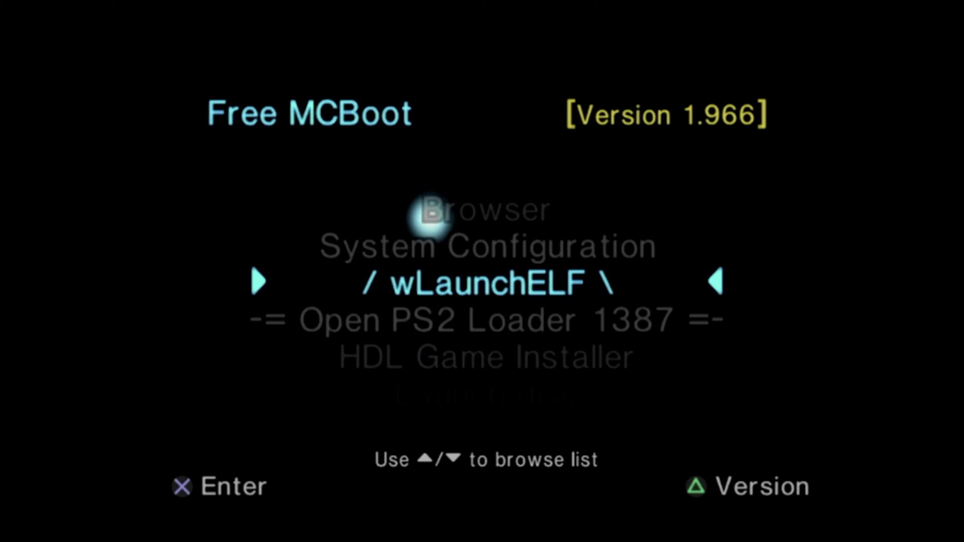
pyautogui.press('Return')
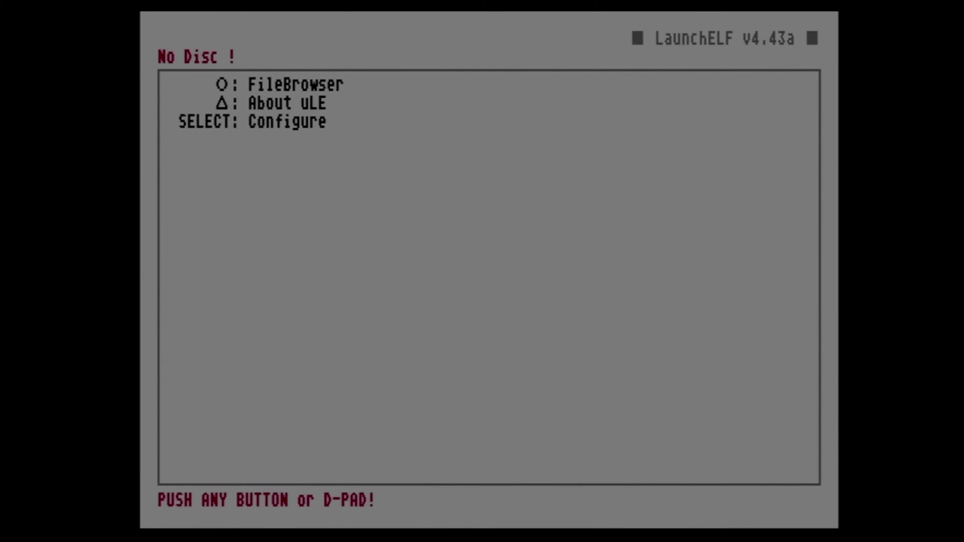
# Step: In FileBrowser's mass:/, mark and copy both tonyhax save files, then return to the device list
pyautogui.press('Return')
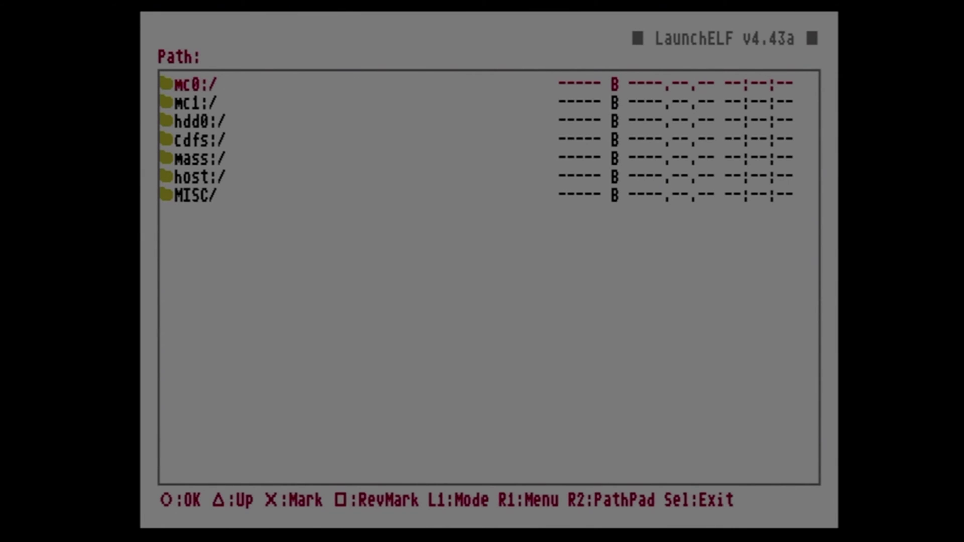
pyautogui.press('Down')
pyautogui.press('Down')
pyautogui.press('Down')
pyautogui.press('Down')
pyautogui.press('Return')
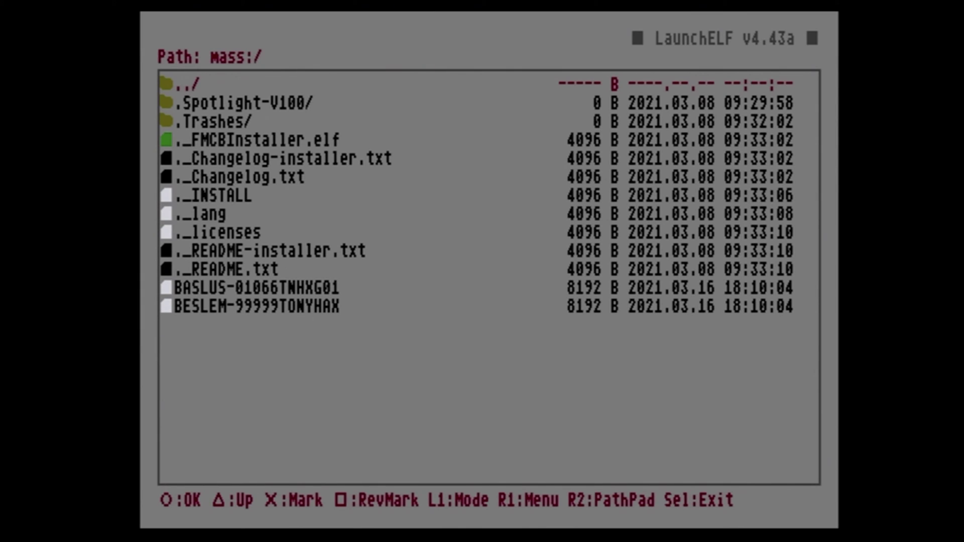
pyautogui.press('Down')
pyautogui.press('Down')
pyautogui.press('Down')
pyautogui.press('Down')
pyautogui.press('Down')
pyautogui.press('Down')
pyautogui.press('Down')
pyautogui.press('Down')
pyautogui.press('Down')
pyautogui.press('Down')
pyautogui.press('Down')
pyautogui.press('x')
pyautogui.press('x')
pyautogui.press('r')
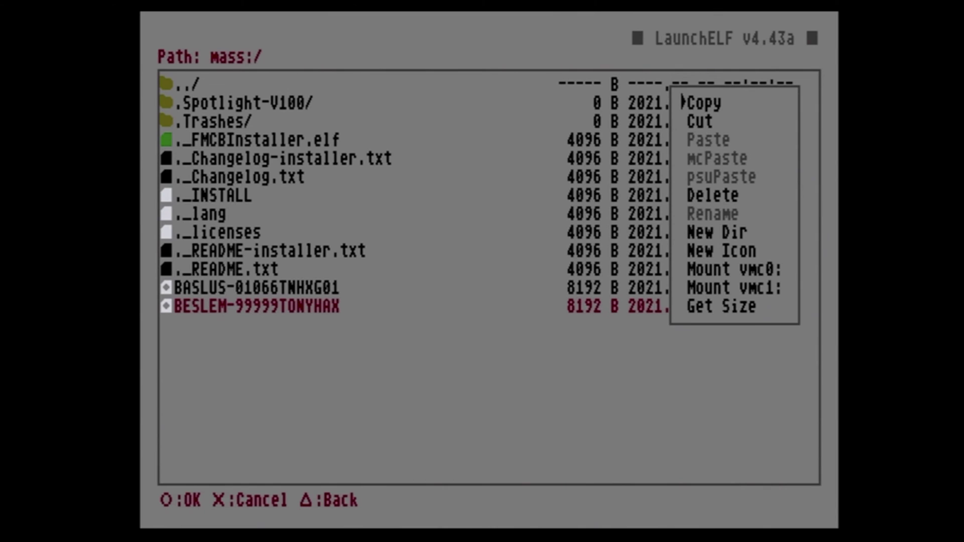
pyautogui.press('Return')
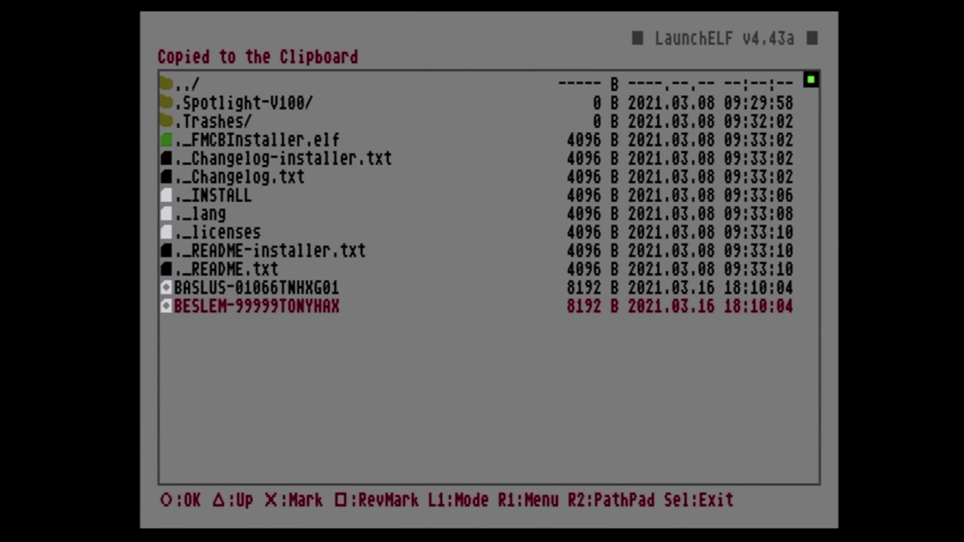
pyautogui.press('BackSpace')
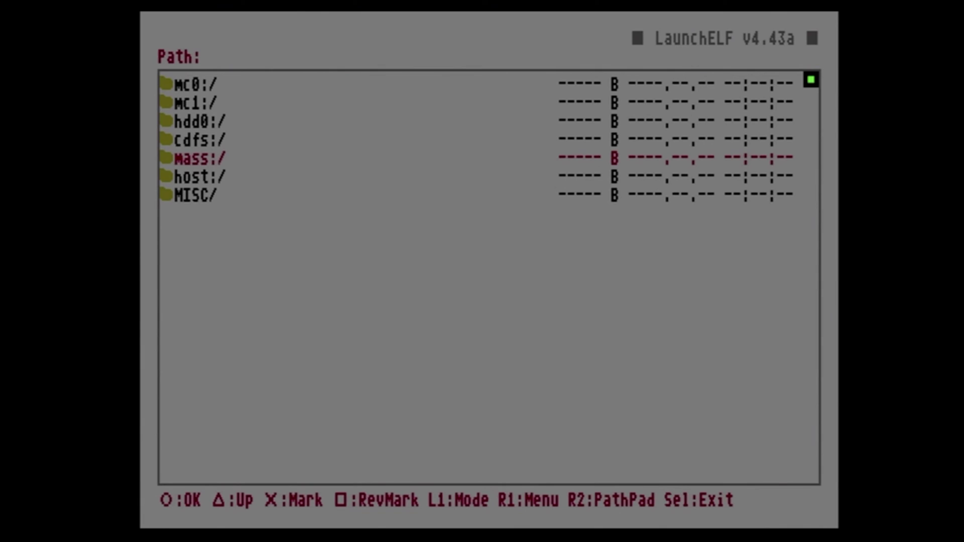
# Step: Open mc0:/ and paste the two copied tonyhax save files onto the memory card
pyautogui.press('Up')
pyautogui.press('Up')
pyautogui.press('Up')
pyautogui.press('Up')
pyautogui.press('Return')
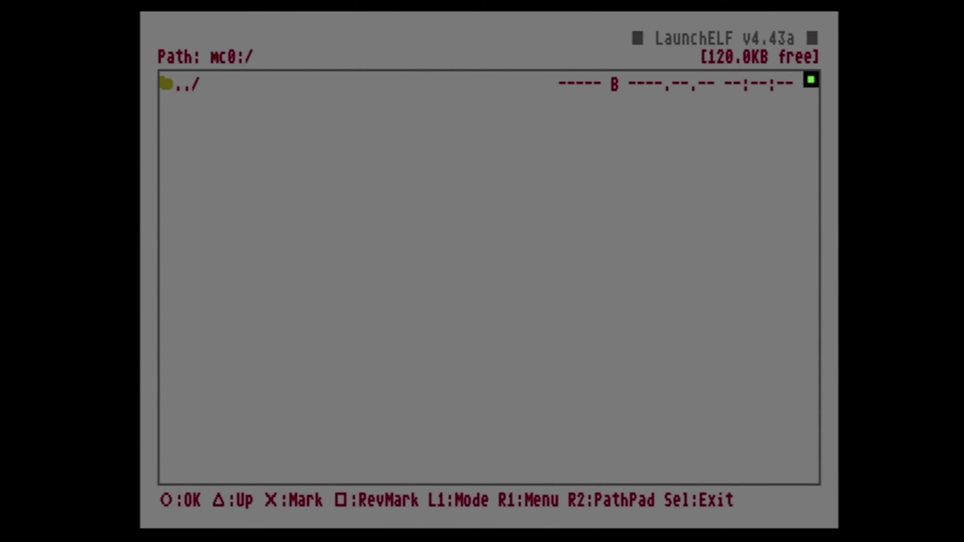
pyautogui.press('e')
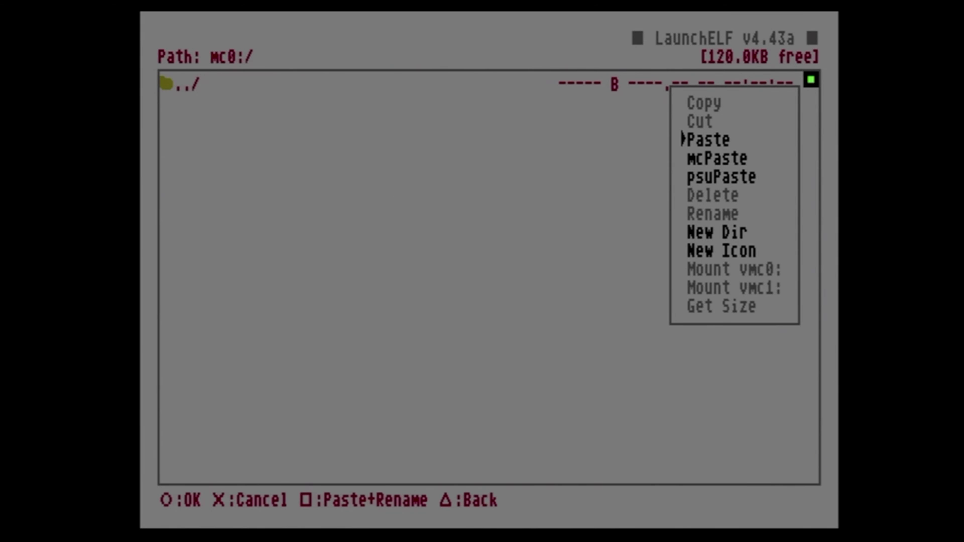
pyautogui.press('Return')
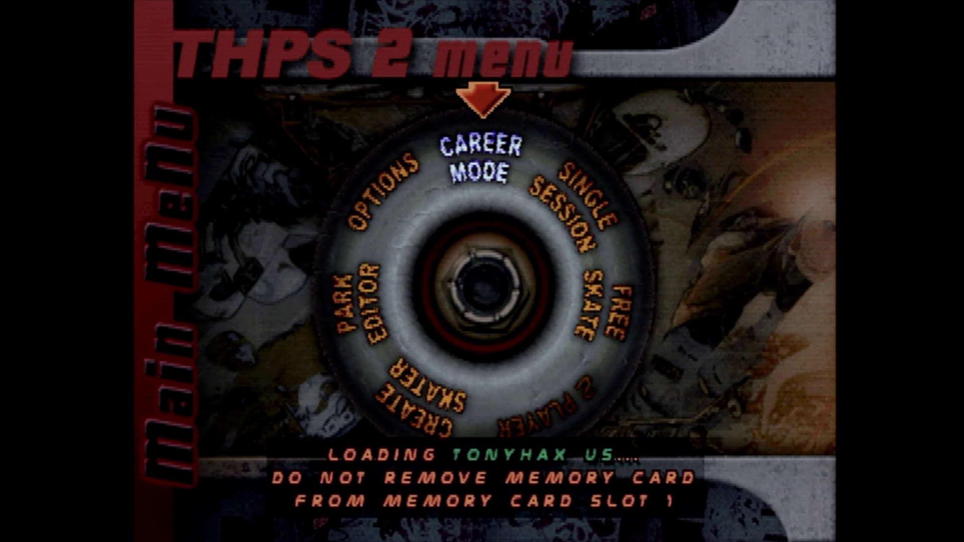
# Step: Rotate the THPS2 main menu right past 2 Player to Create Skater
pyautogui.press('Right')
pyautogui.press('Right')
pyautogui.press('Right')
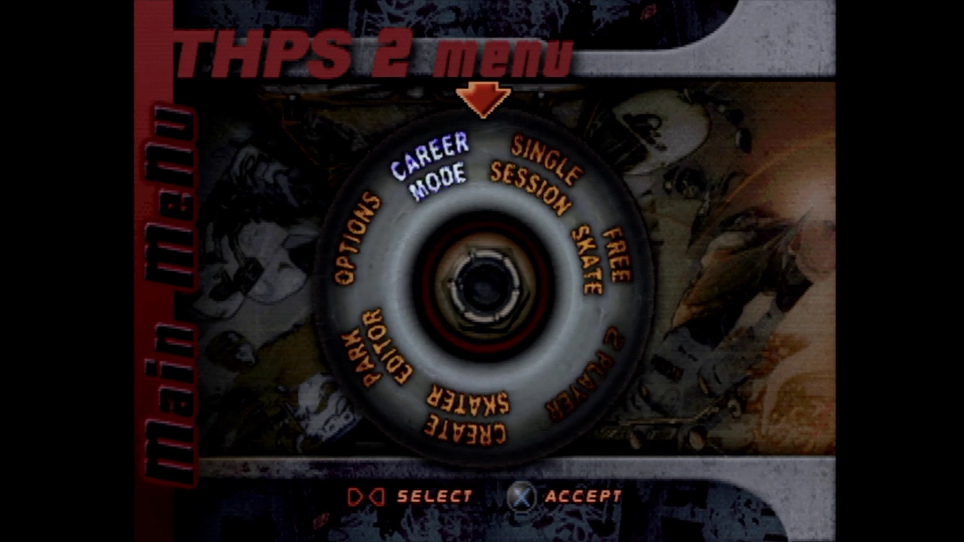
pyautogui.press('Right')
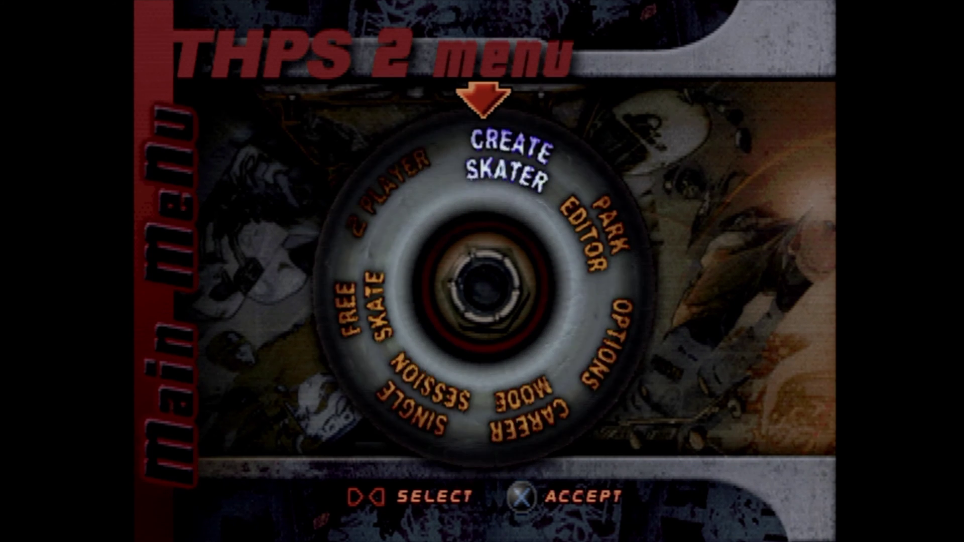